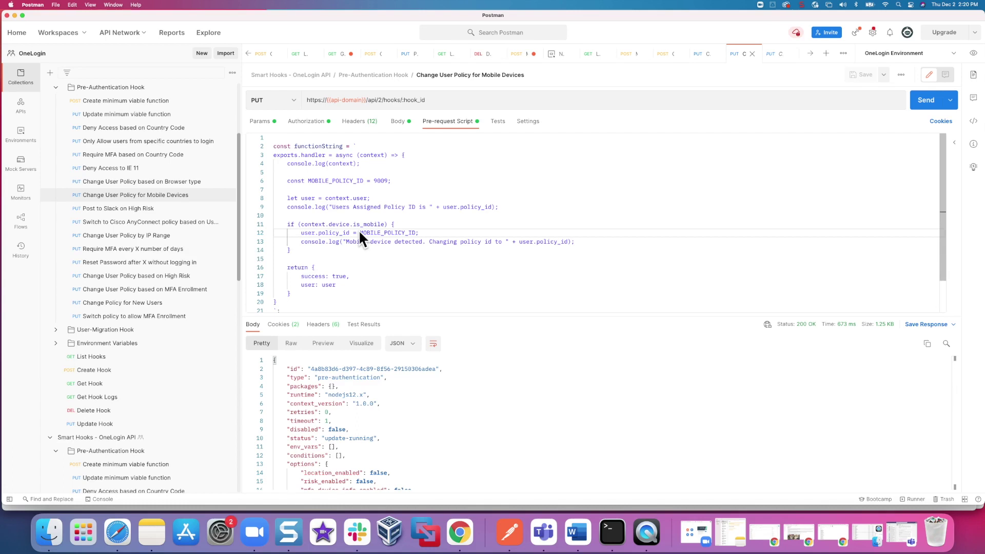
drag(359, 233, 416, 236)
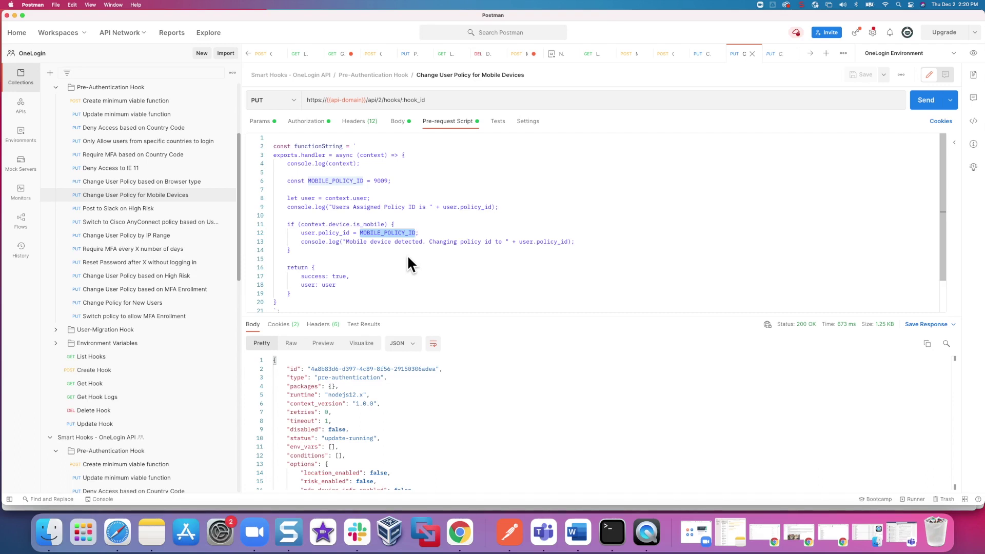
- View the Default policy's MFA settings under OneLogin Security > Policies
click(458, 534)
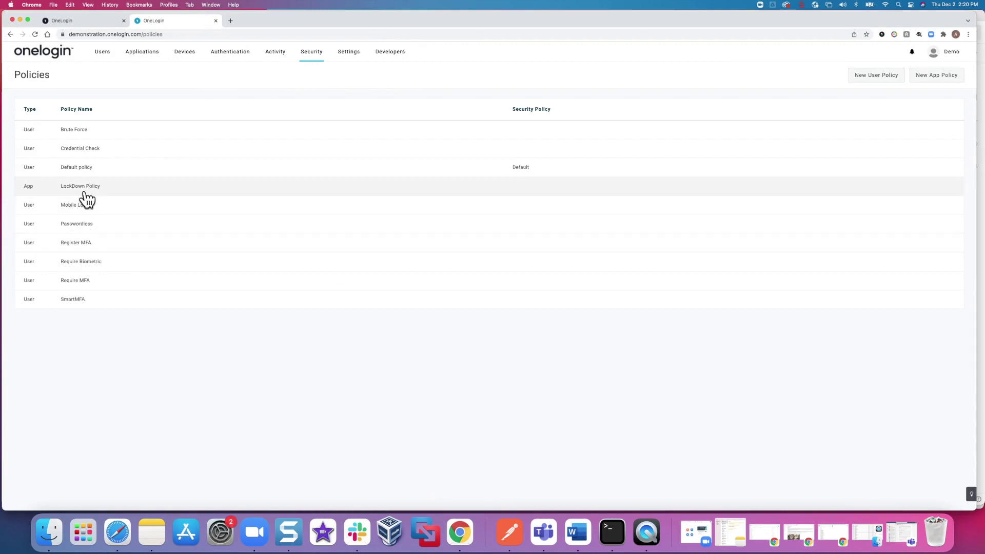
click(95, 173)
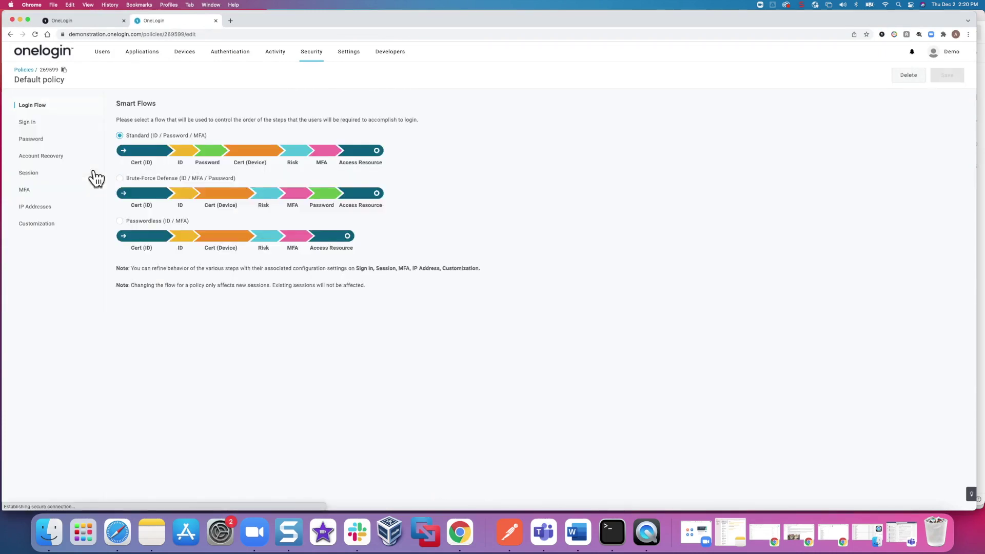
click(46, 190)
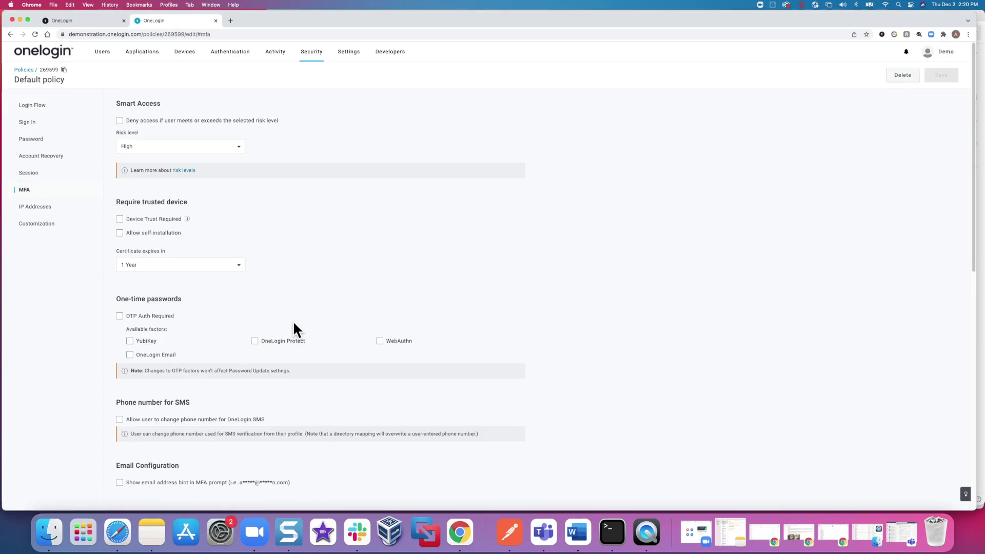
click(22, 70)
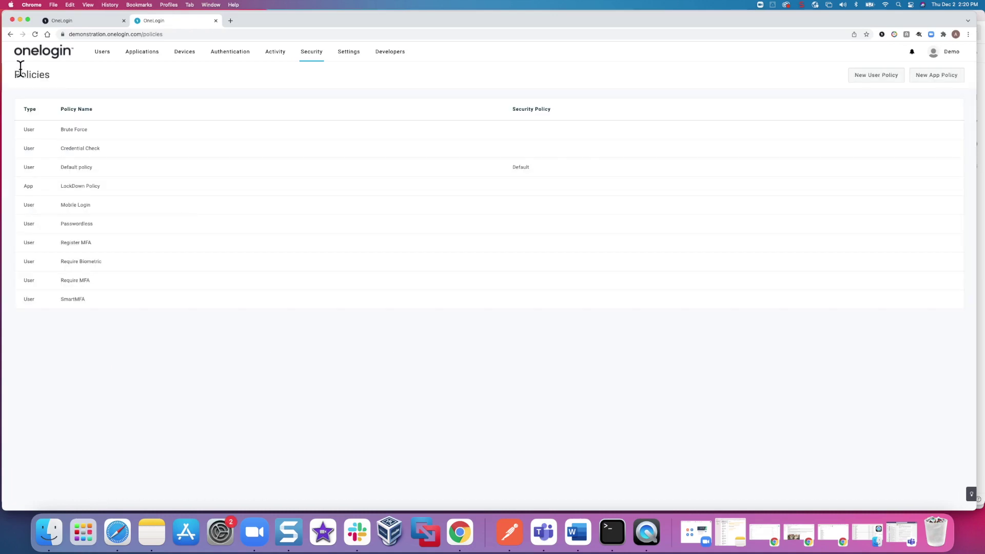
- Open the Mobile Login policy's MFA settings and copy its policy ID 299366
click(168, 208)
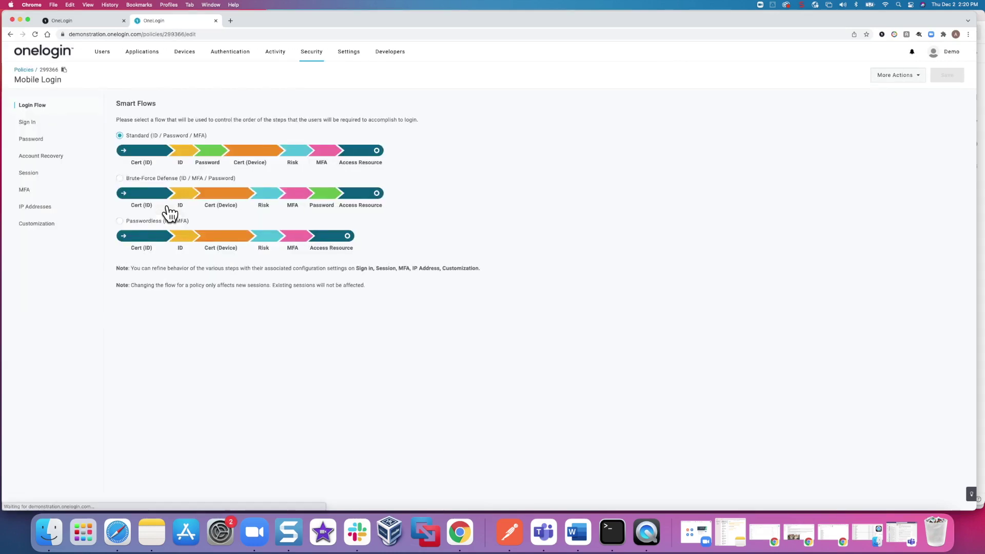
click(66, 200)
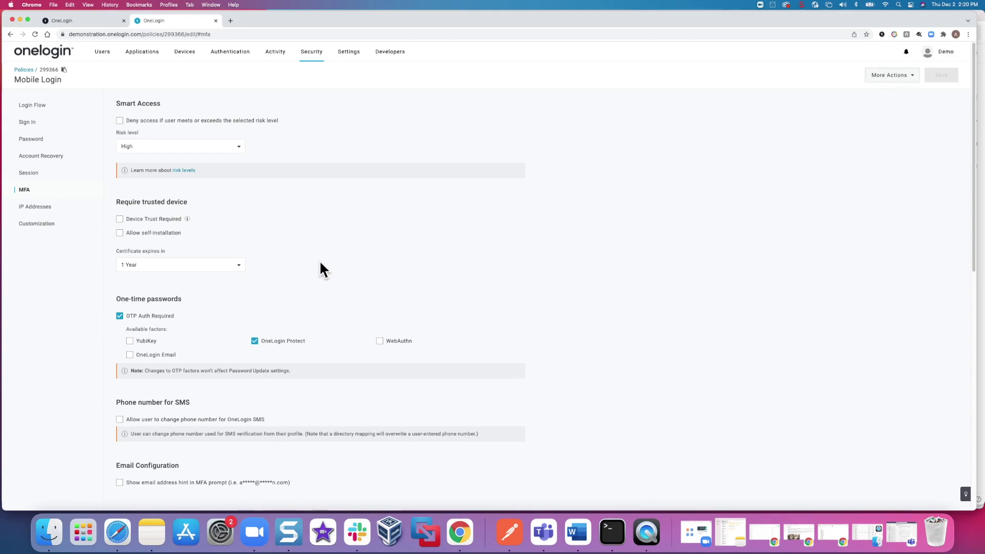
double_click(49, 69)
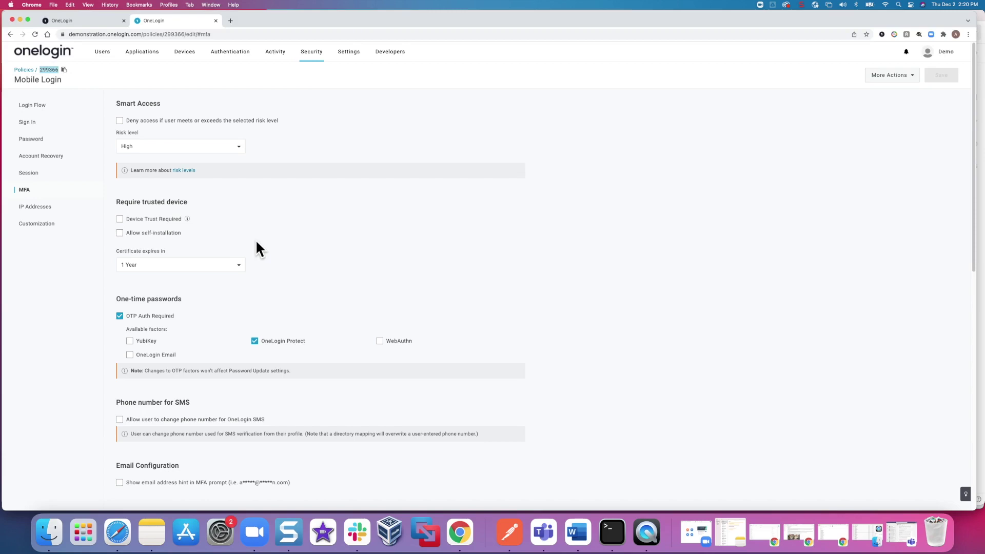
click(64, 69)
click(510, 534)
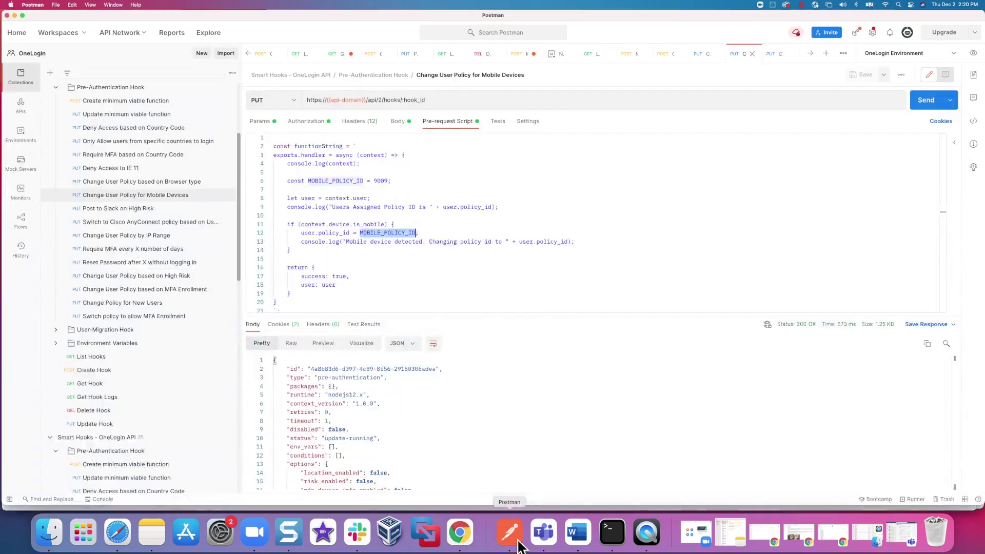
- Replace the placeholder MOBILE_POLICY_ID 9000 on line 6 with the copied ID 299366
double_click(384, 181)
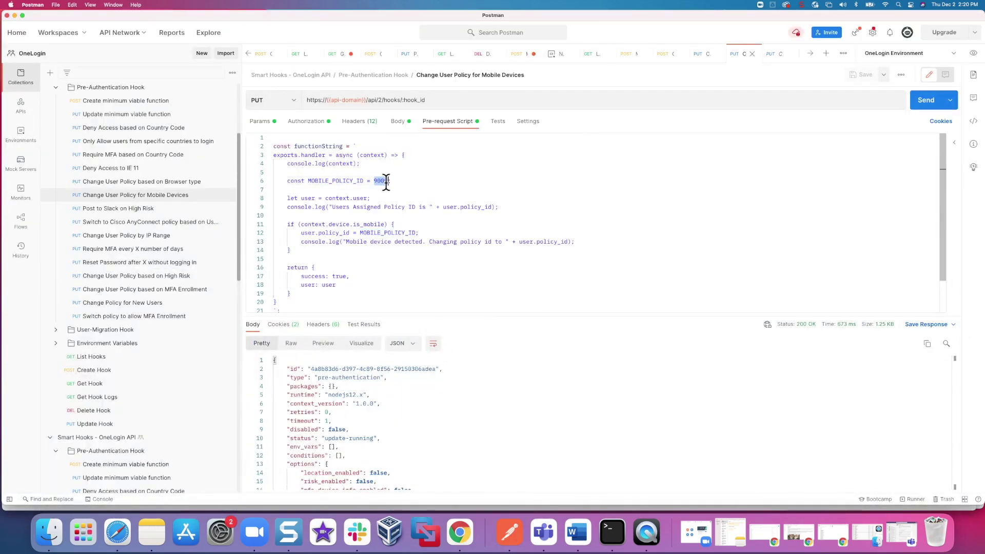
key(cmd+v)
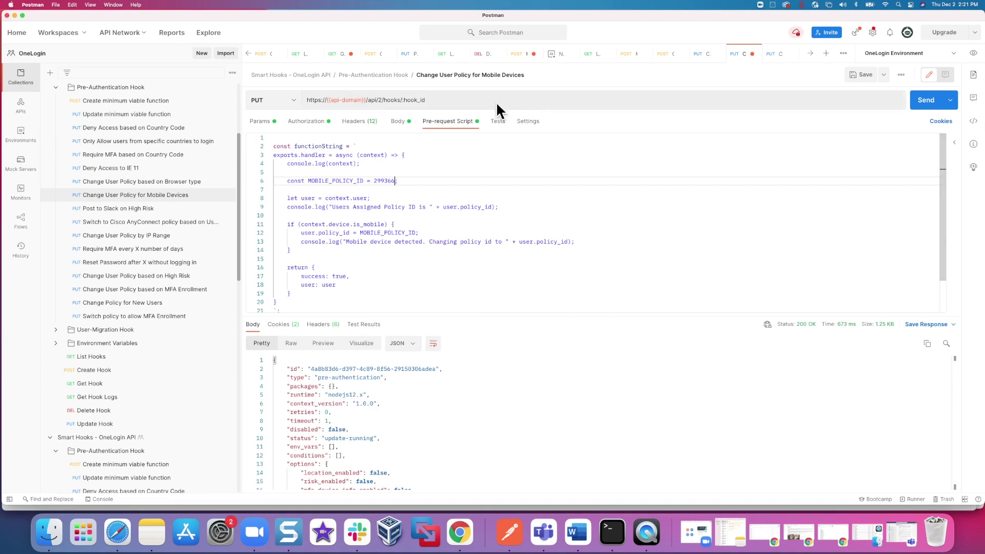
click(163, 105)
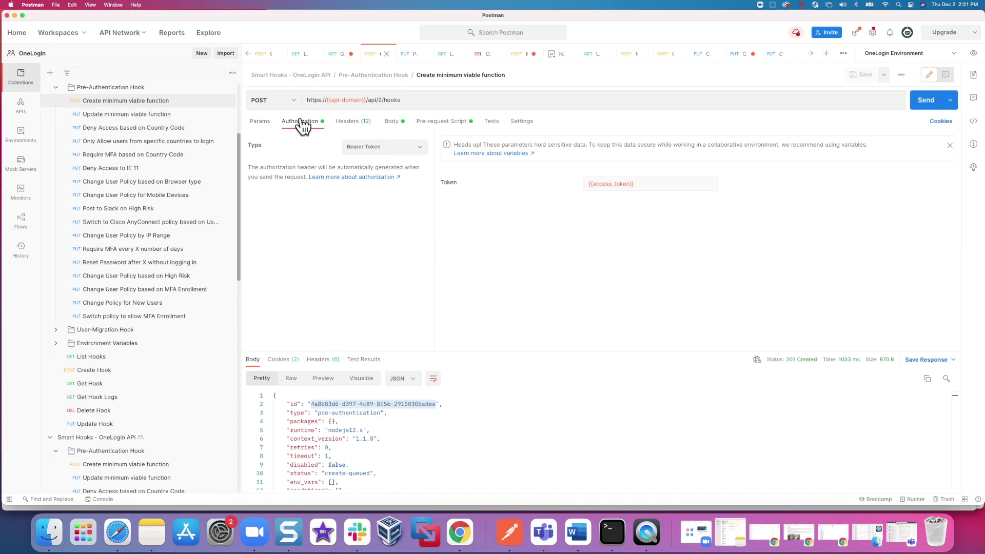
- Review the Create minimum viable function script and its bearer {{access_token}} authorization
click(418, 126)
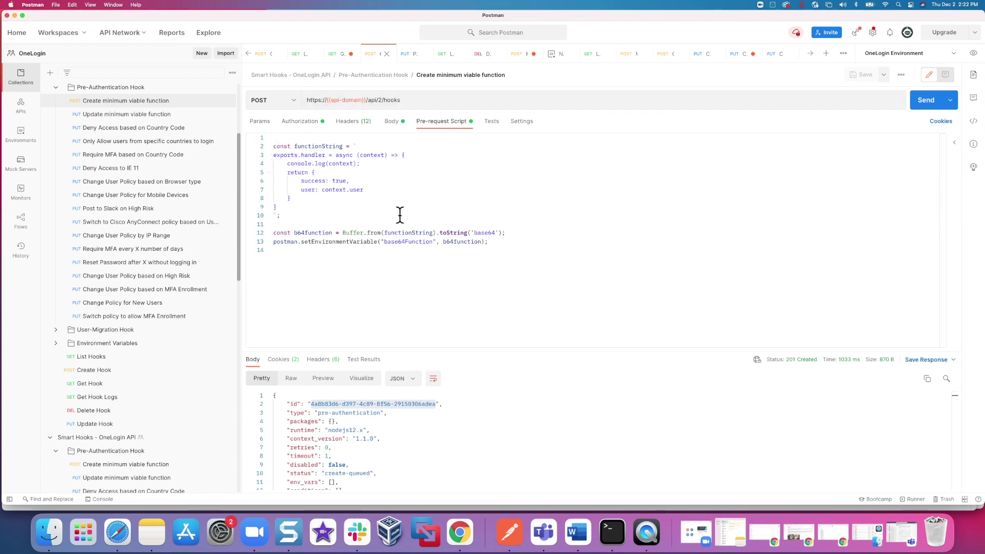
mouse_move(332, 100)
click(307, 122)
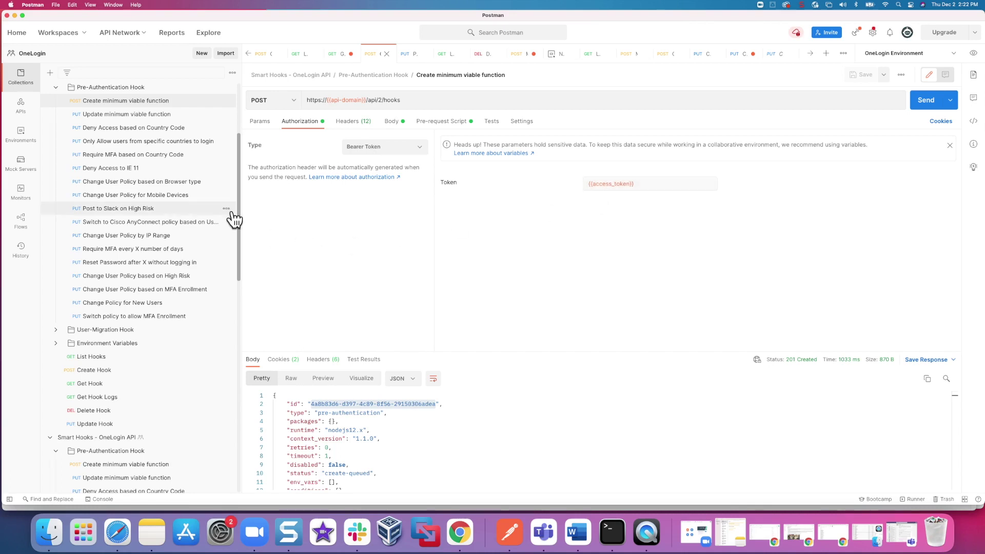
click(21, 137)
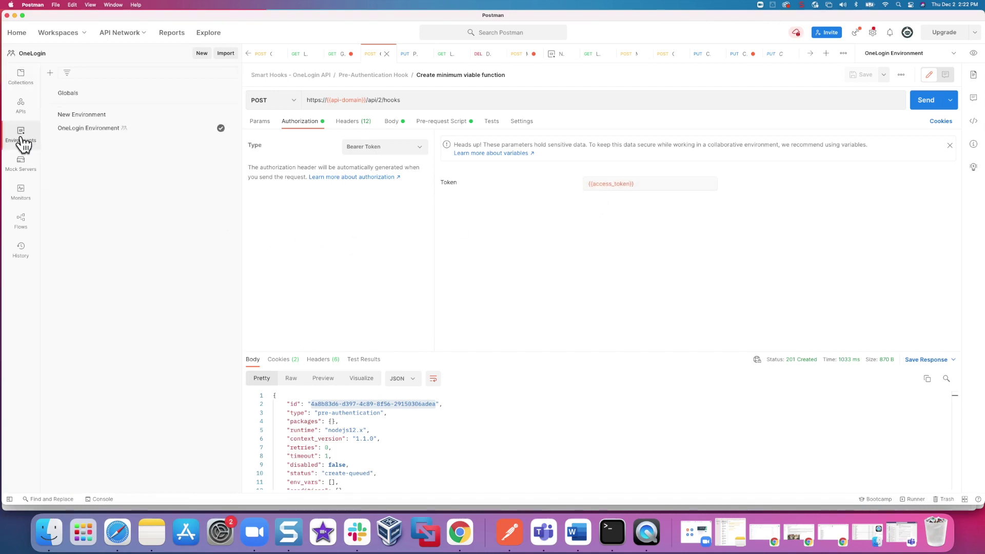
- Review OneLogin Environment's access_token, api-domain and pre_authentication_hook_id variables
click(56, 133)
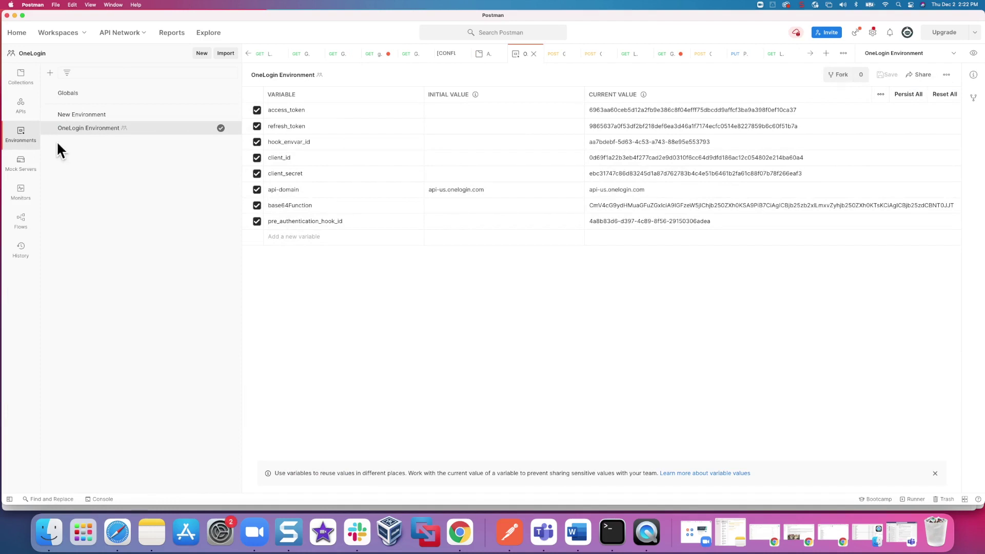
click(343, 112)
click(347, 187)
drag(732, 225, 250, 220)
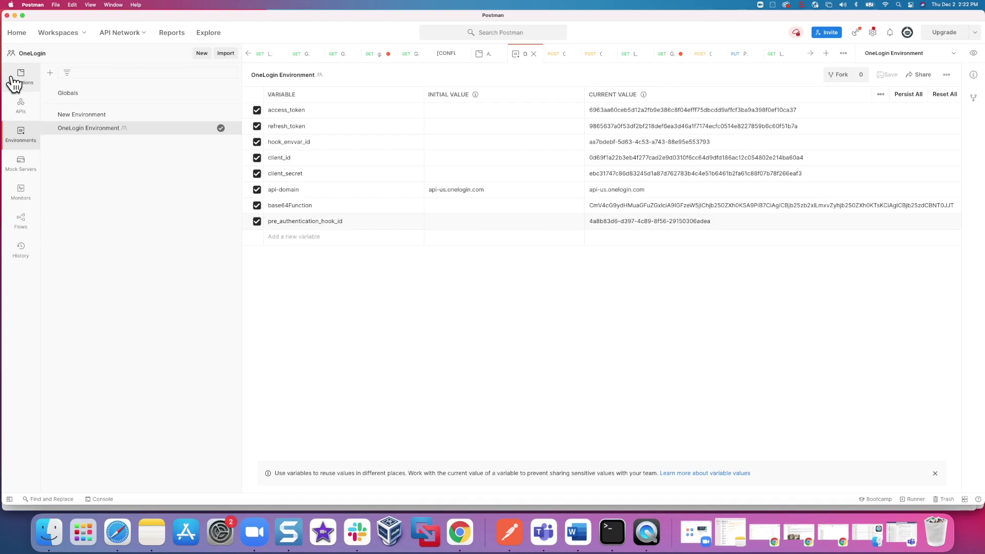
click(15, 83)
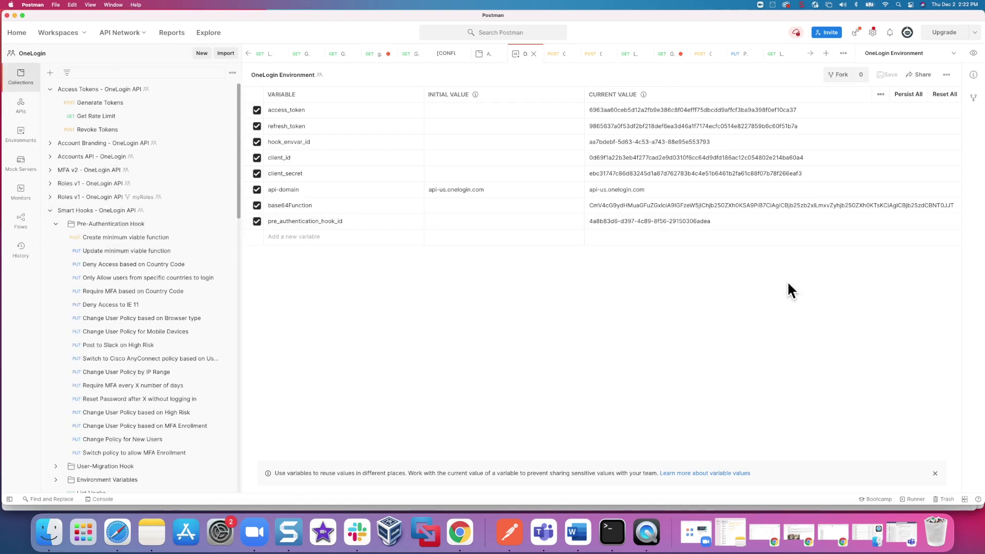
- Re-send Create minimum viable function (201 Created) and select the new hook id from the response
click(132, 242)
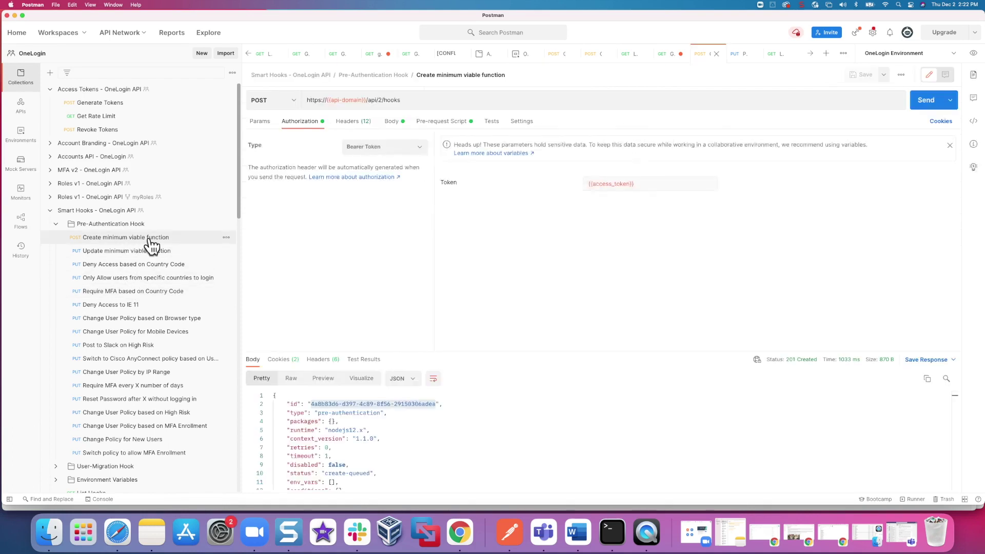
click(924, 103)
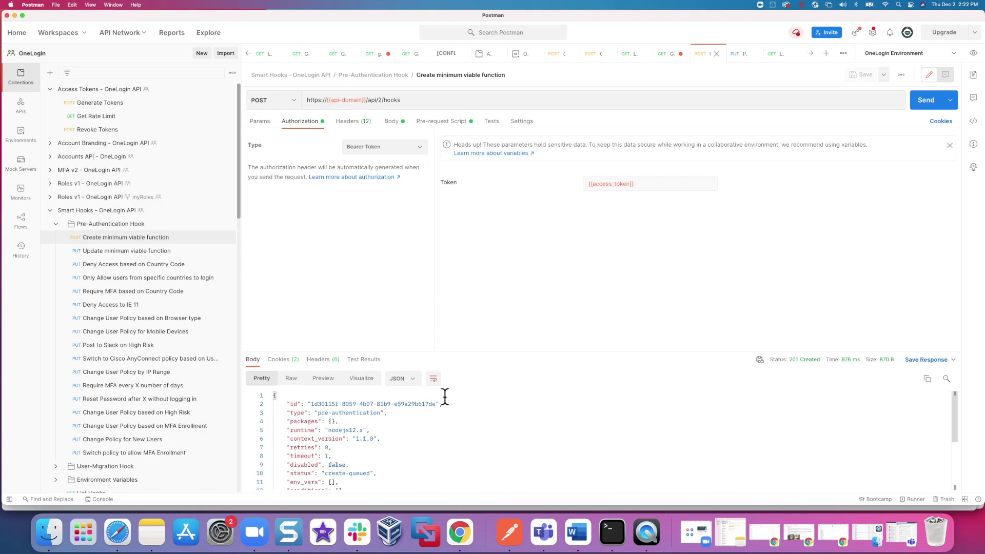
drag(436, 404, 313, 404)
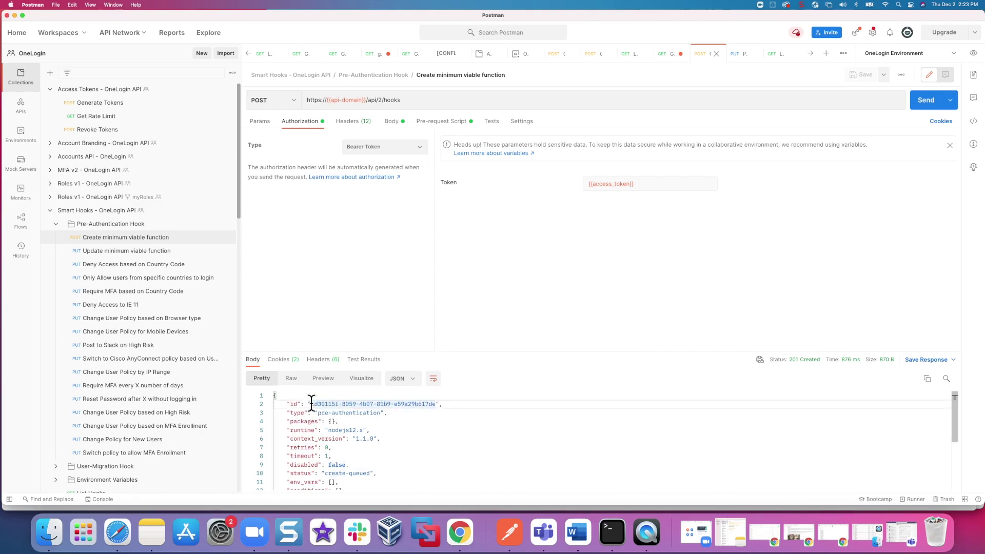
drag(310, 404, 436, 404)
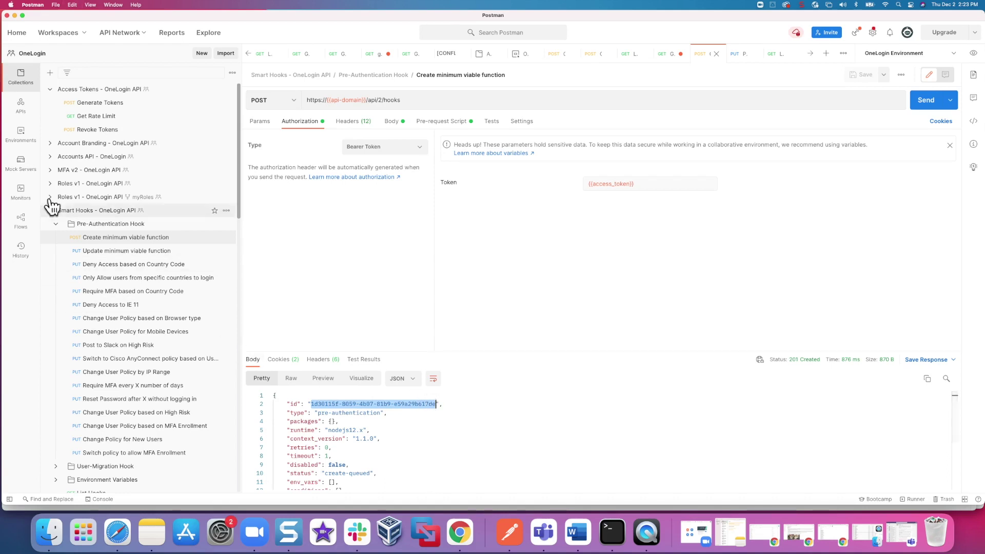
click(22, 136)
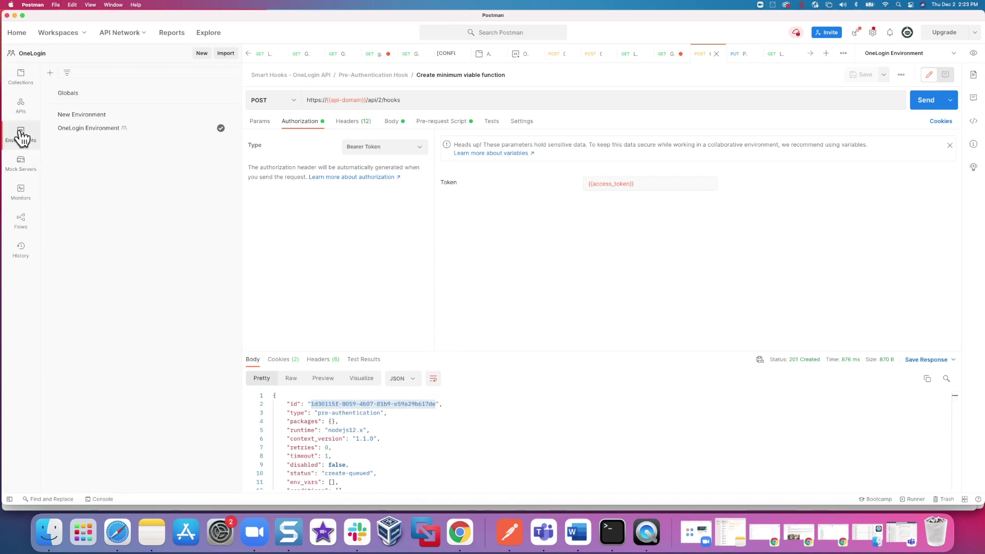
click(56, 134)
- Paste the new hook id as pre_authentication_hook_id's current value and save OneLogin Environment
click(633, 218)
triple_click(634, 218)
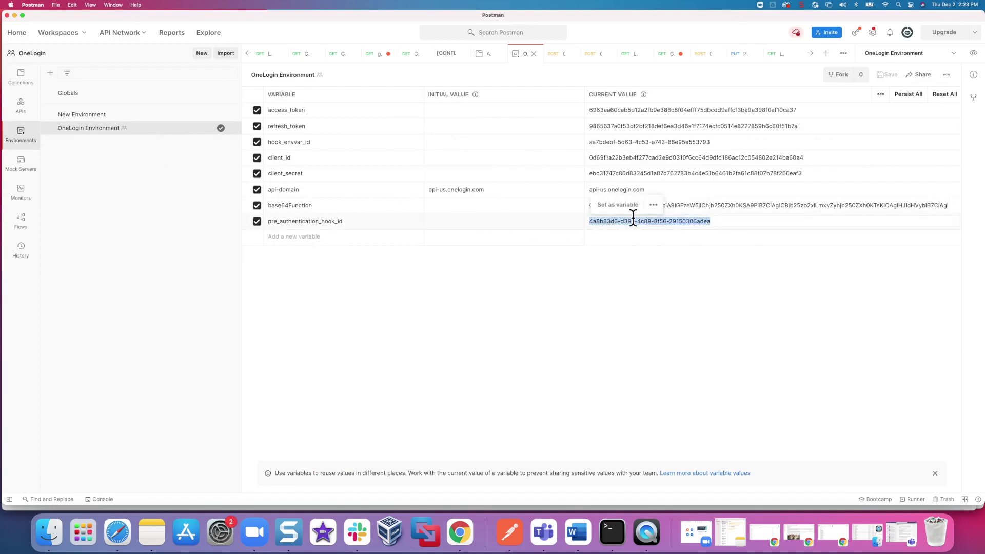
key(super+v)
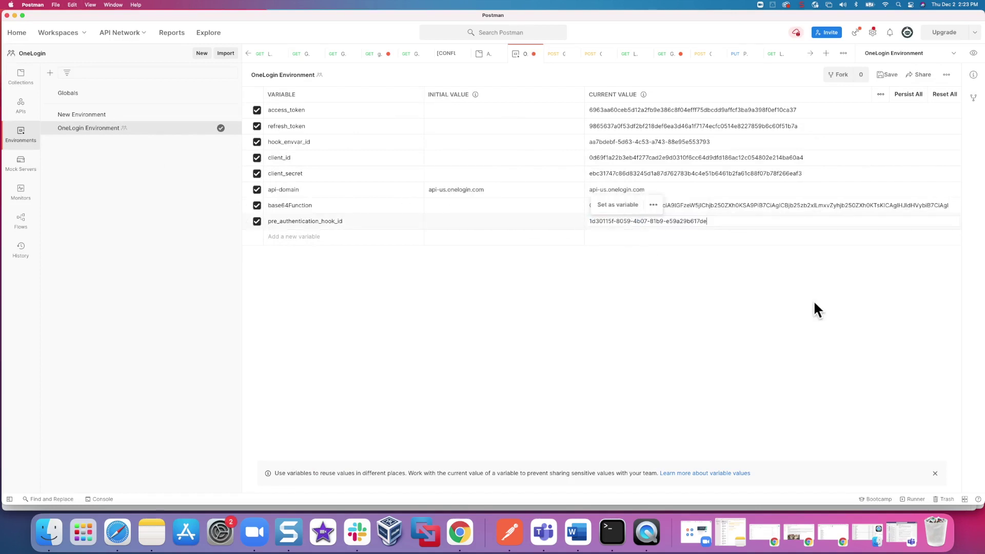
click(887, 75)
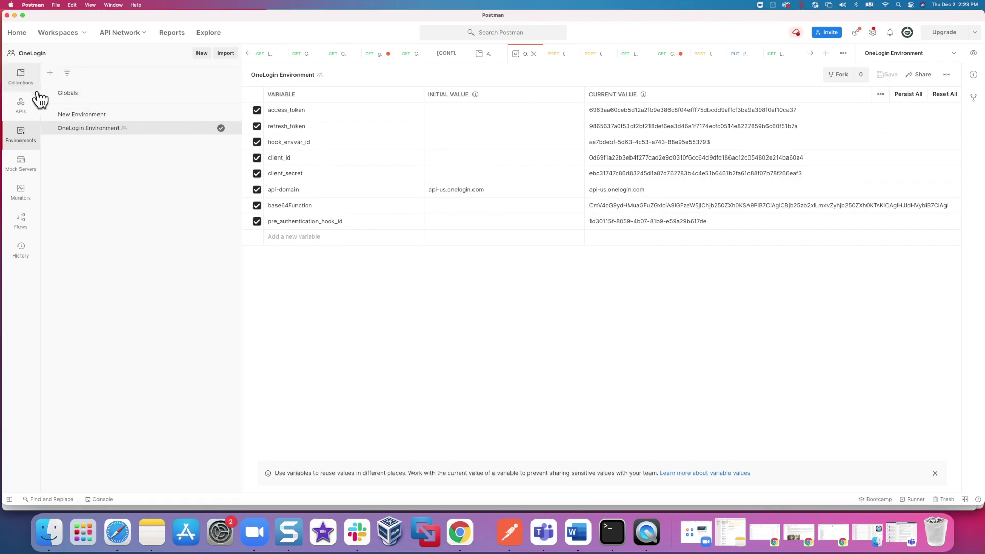
- Send Change User Policy for Mobile Devices, with MOBILE_POLICY_ID 299366, to the new hook id
click(23, 82)
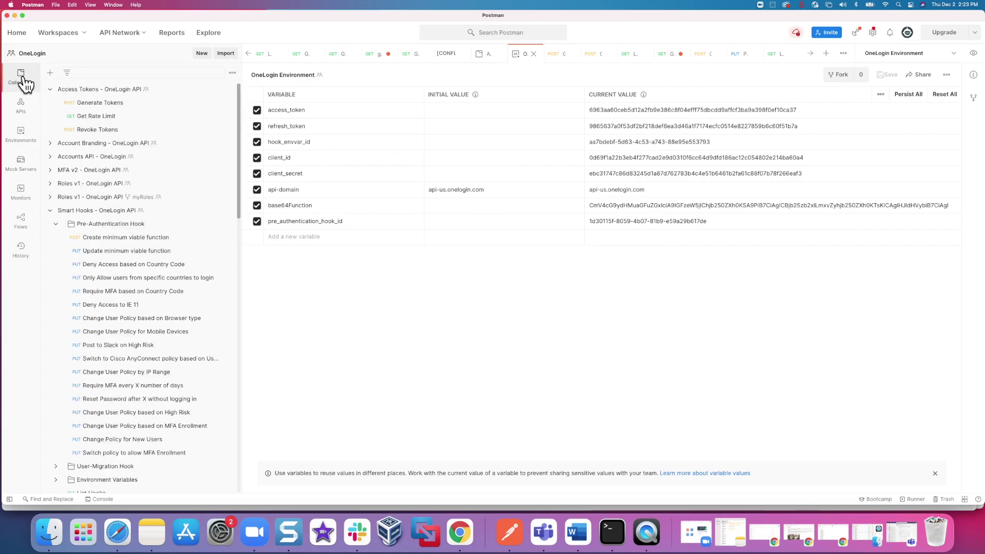
click(160, 333)
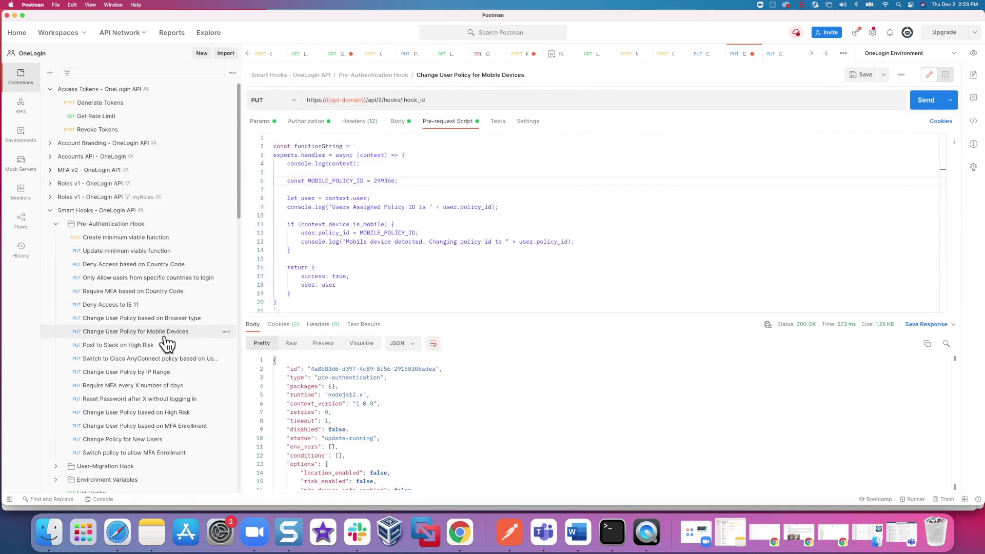
double_click(384, 181)
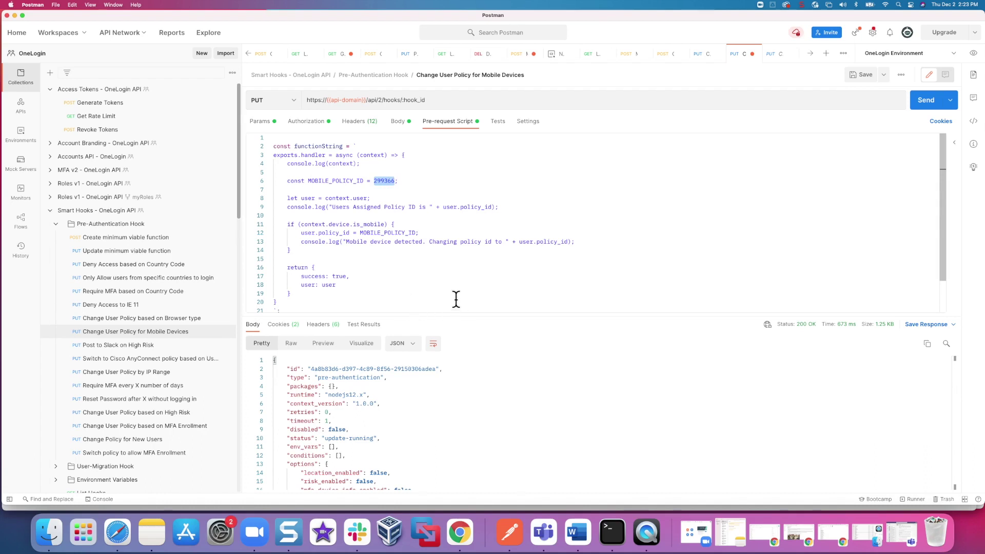
click(262, 123)
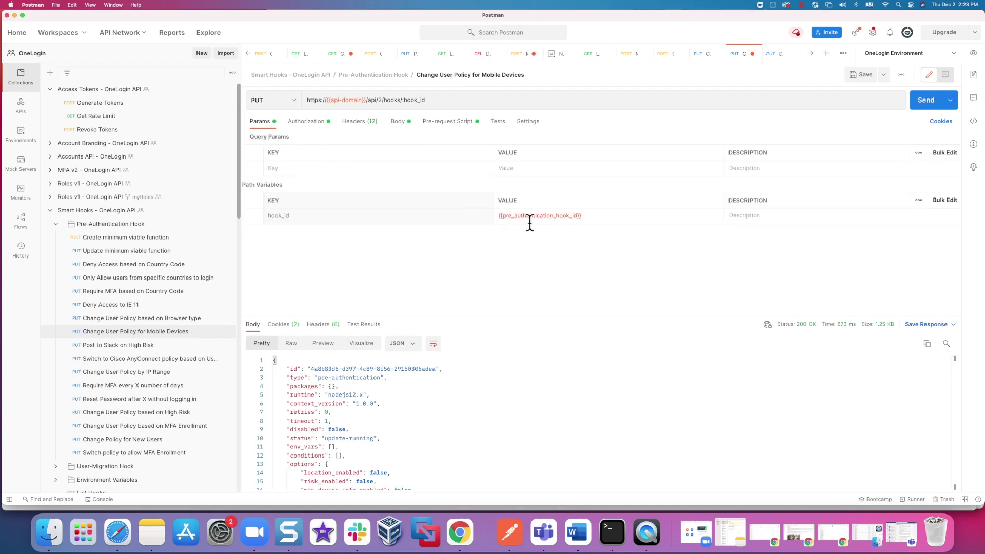
mouse_move(531, 212)
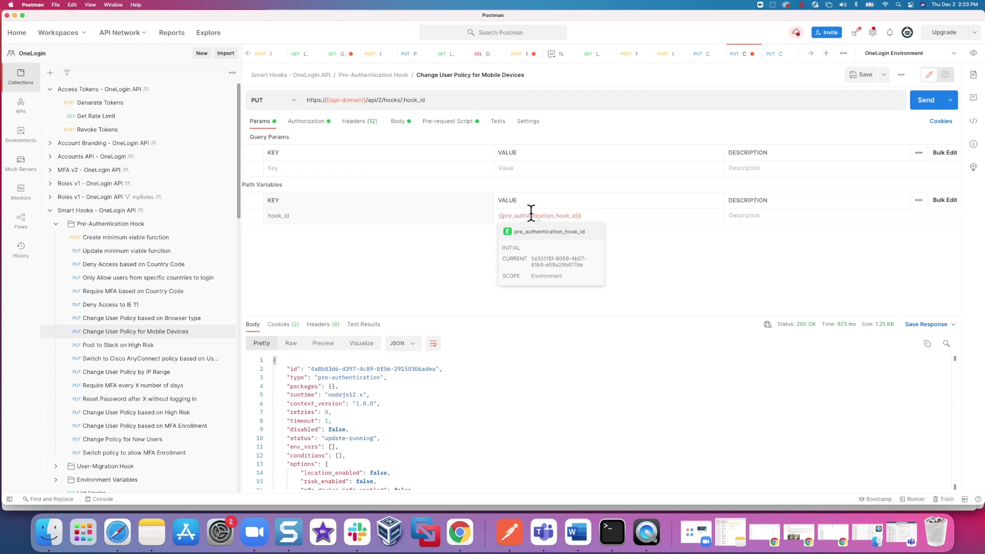
click(919, 103)
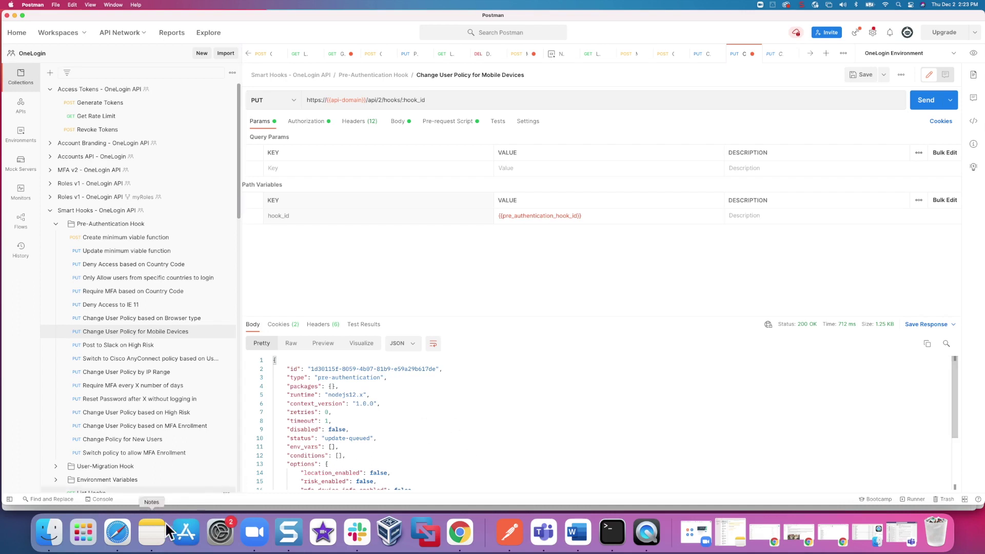
- Sign out of the OneLogin portal in Safari
click(118, 534)
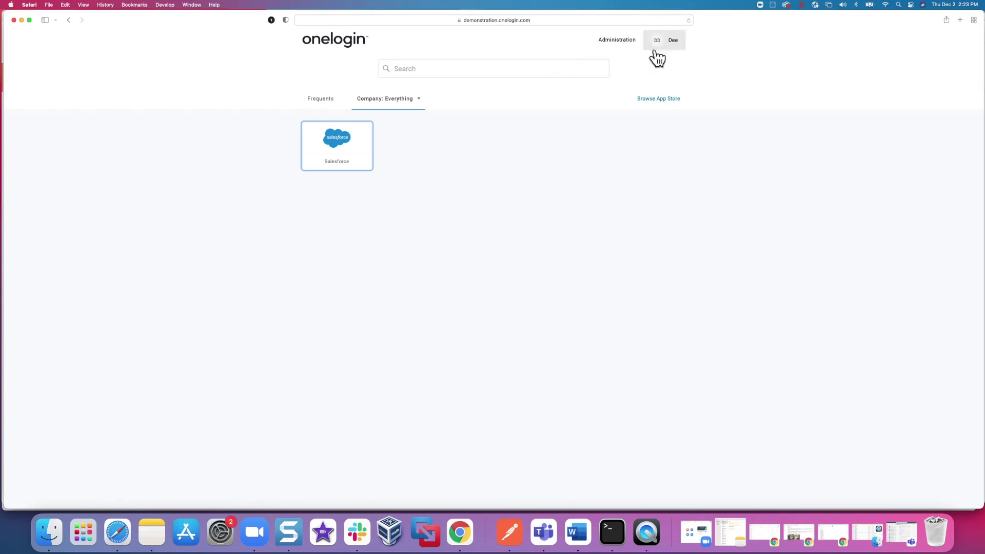
click(675, 48)
click(651, 93)
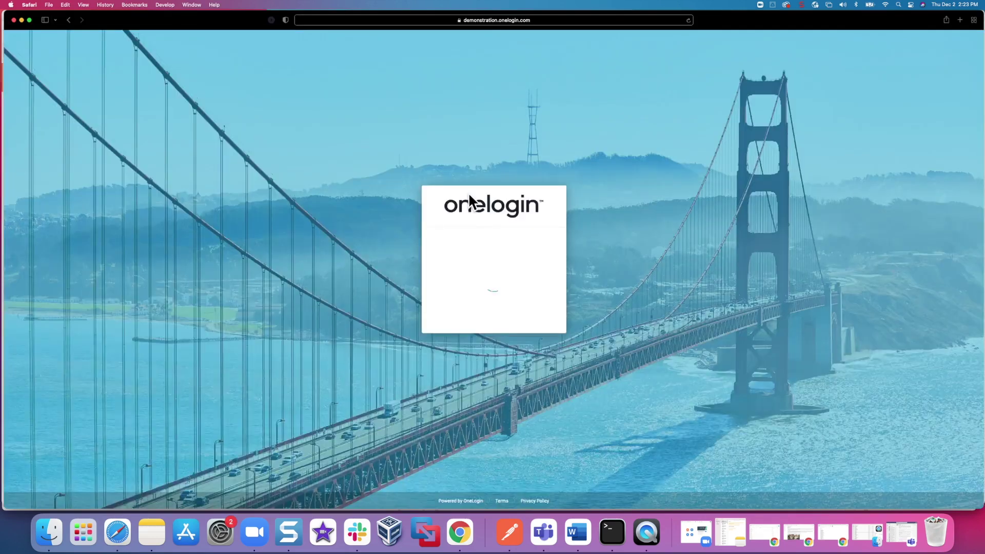
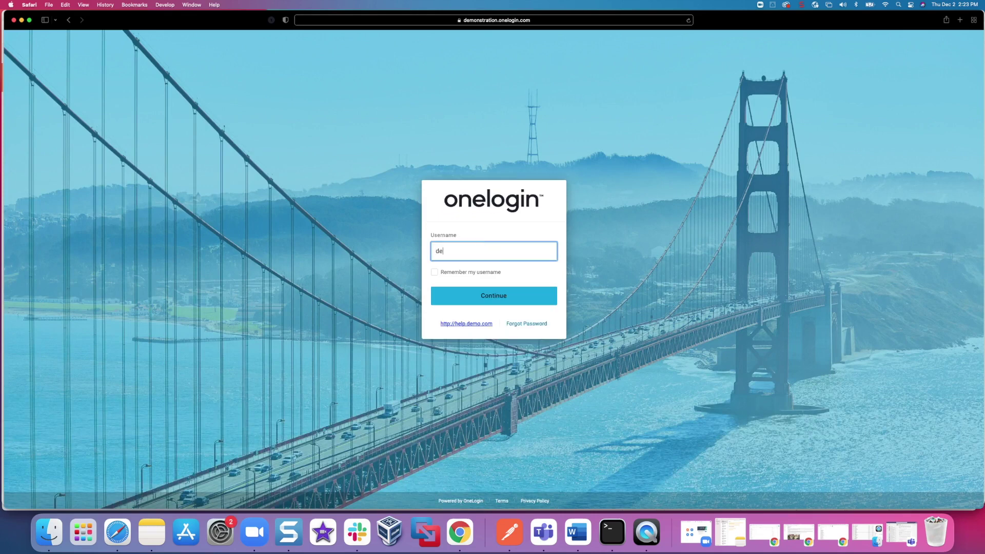
- Sign back in to the portal with the user's username and password
key(Return)
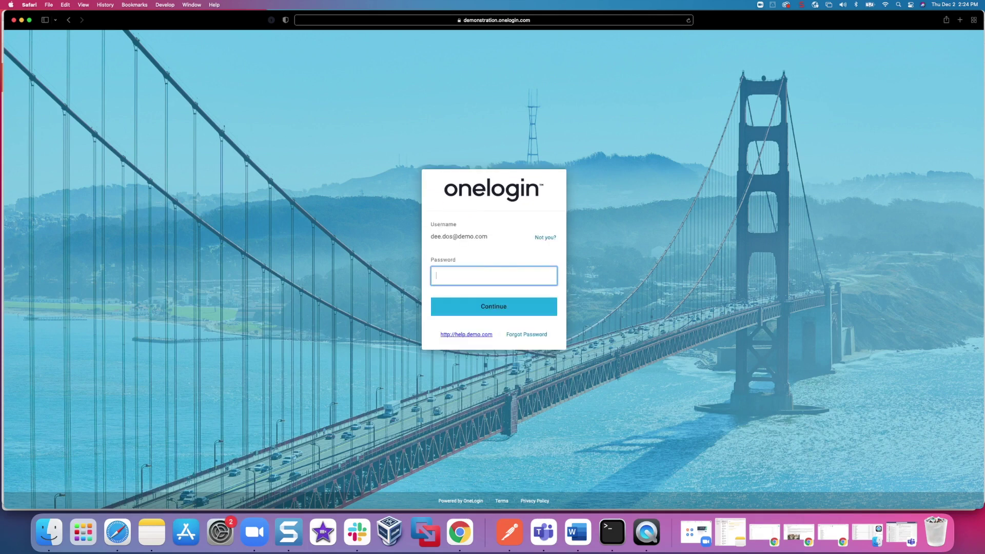
text(••••••••••••)
key(Return)
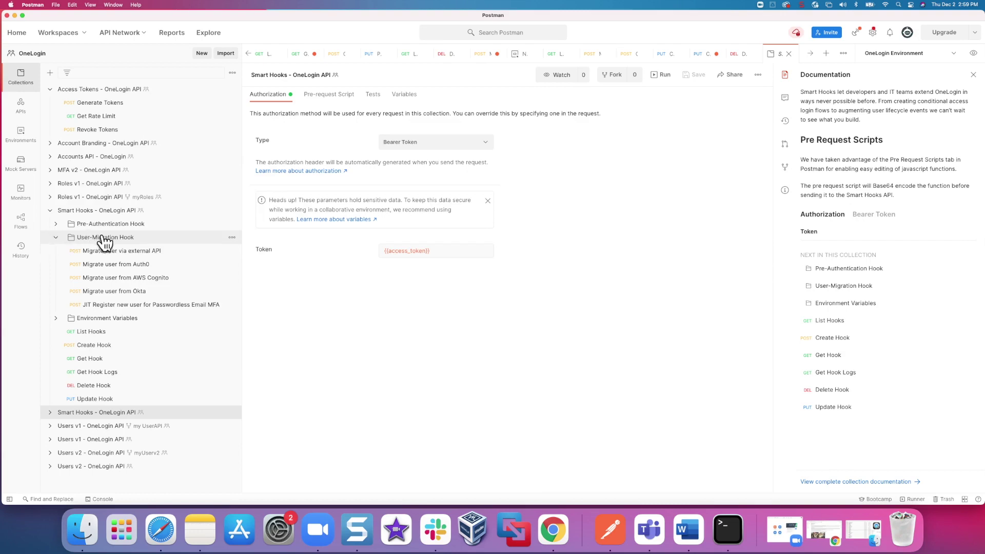
- Review the Migrate user via external API pre-request script, including its response.data check
click(140, 251)
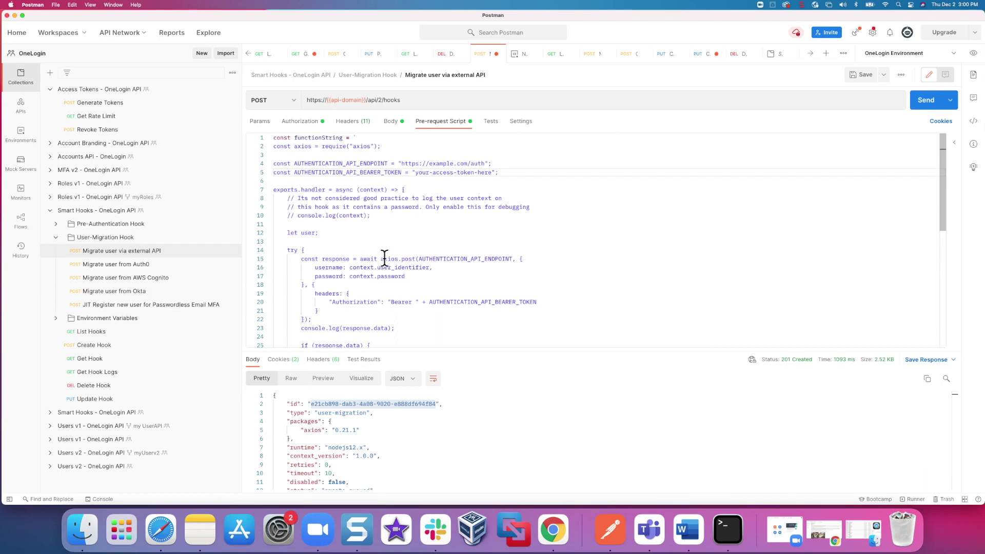
scroll(467, 323, down, 4)
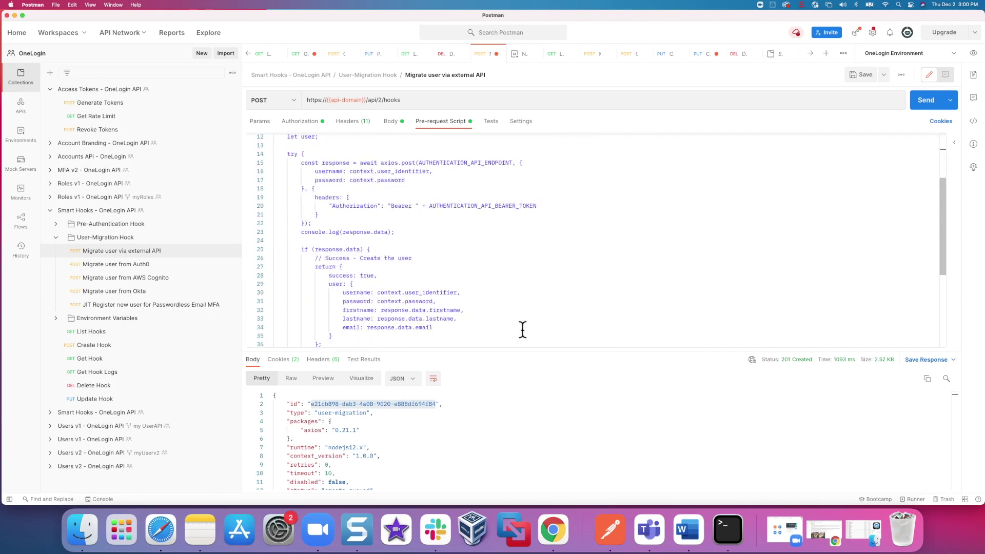
drag(315, 250, 360, 249)
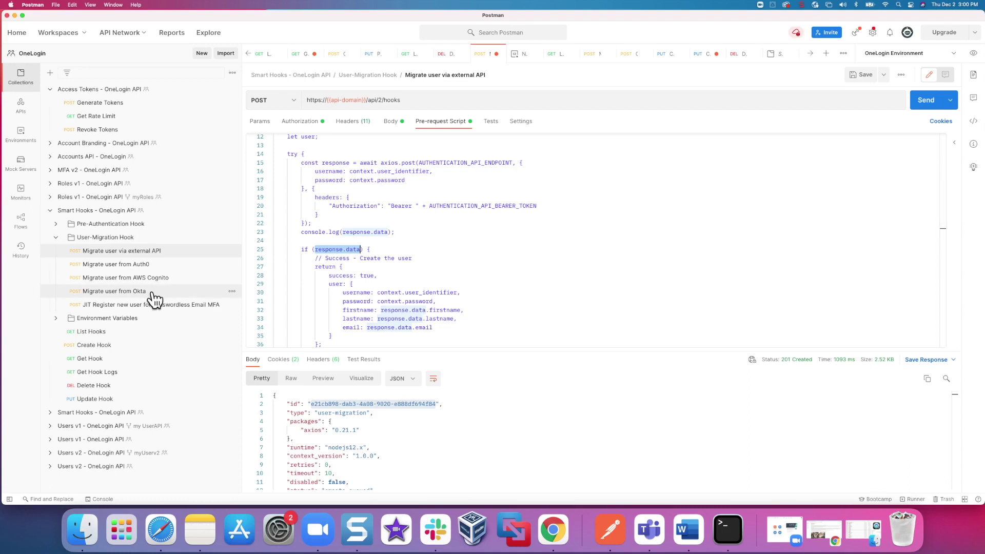
click(114, 291)
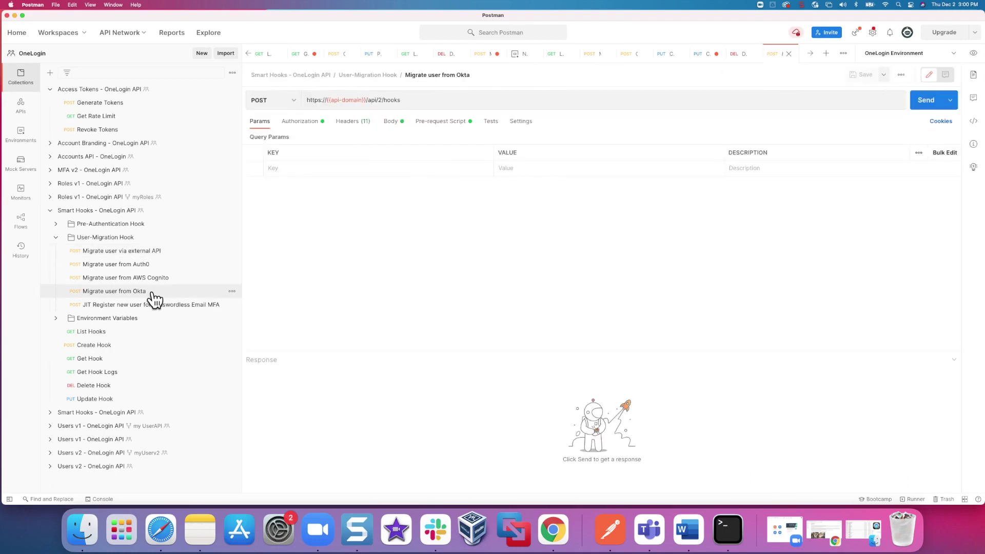
- Walk through the Okta migration script's response logging, response.data check and returned profile fields
click(455, 129)
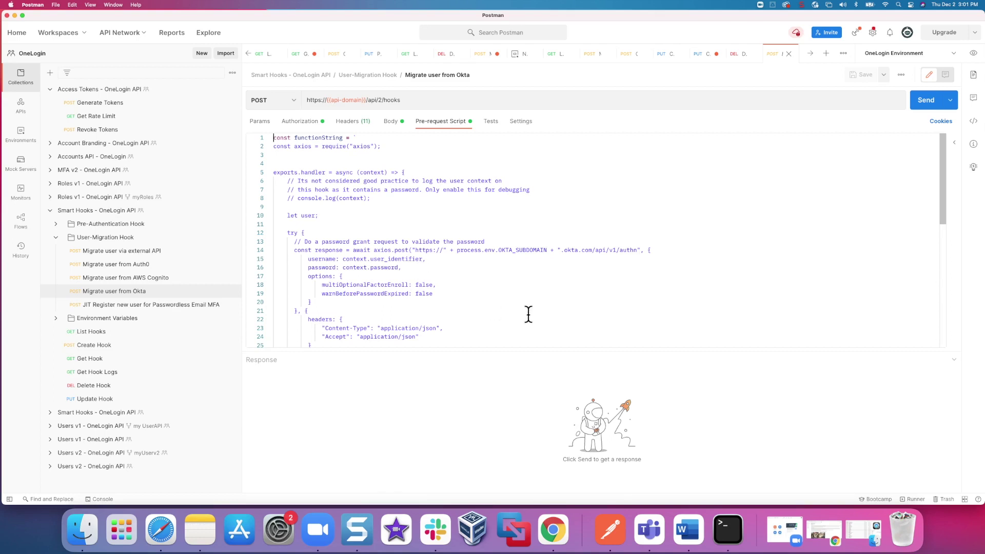
scroll(528, 312, down, 5)
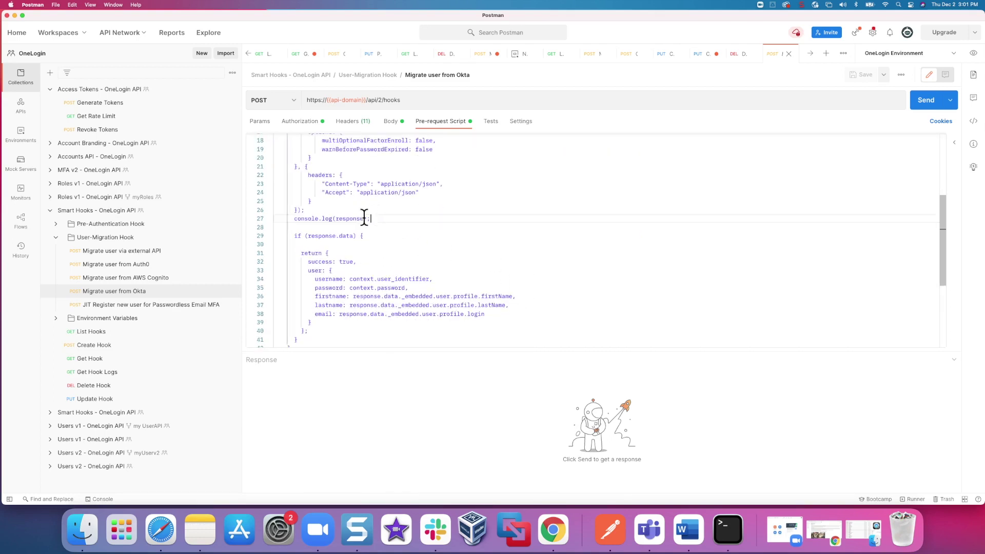
drag(370, 219, 296, 220)
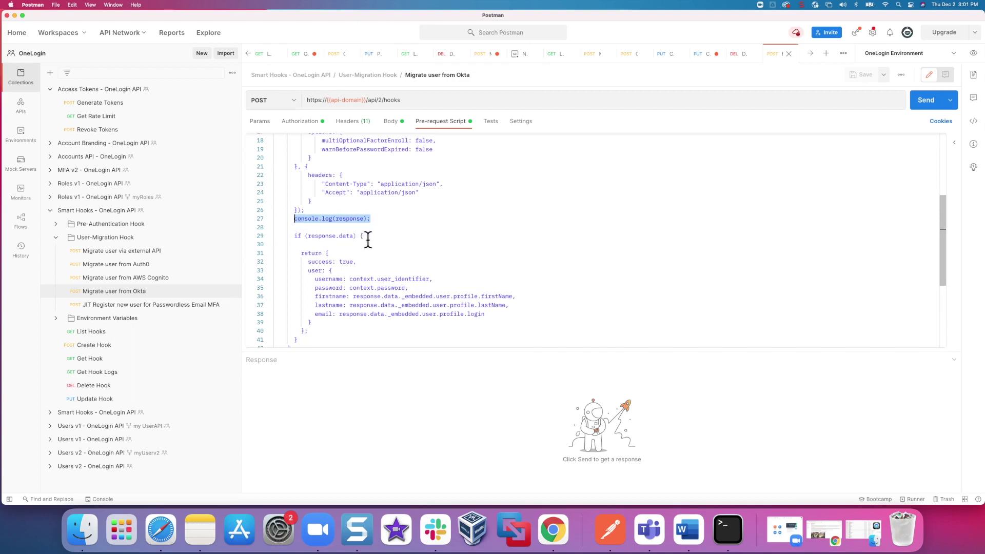
drag(365, 237, 294, 235)
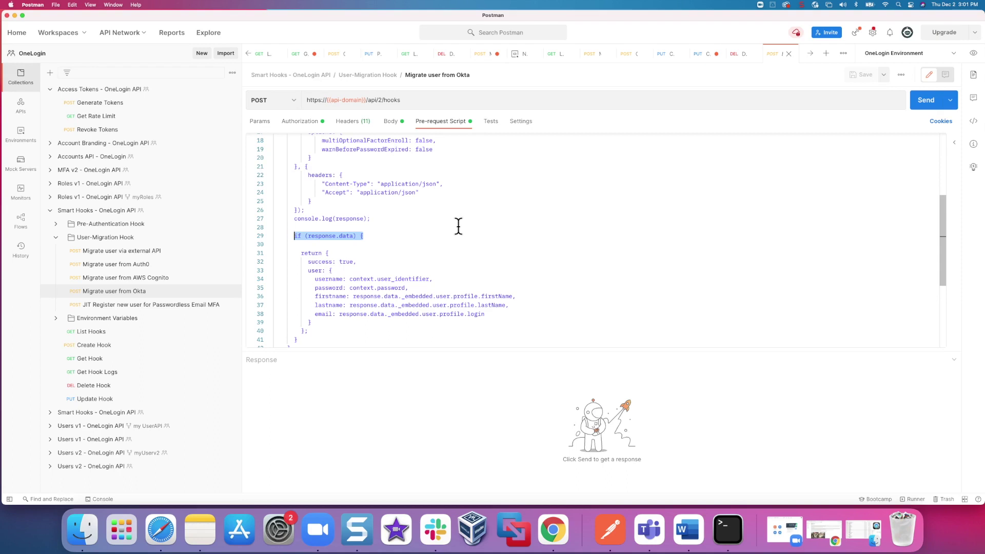
drag(315, 279, 512, 309)
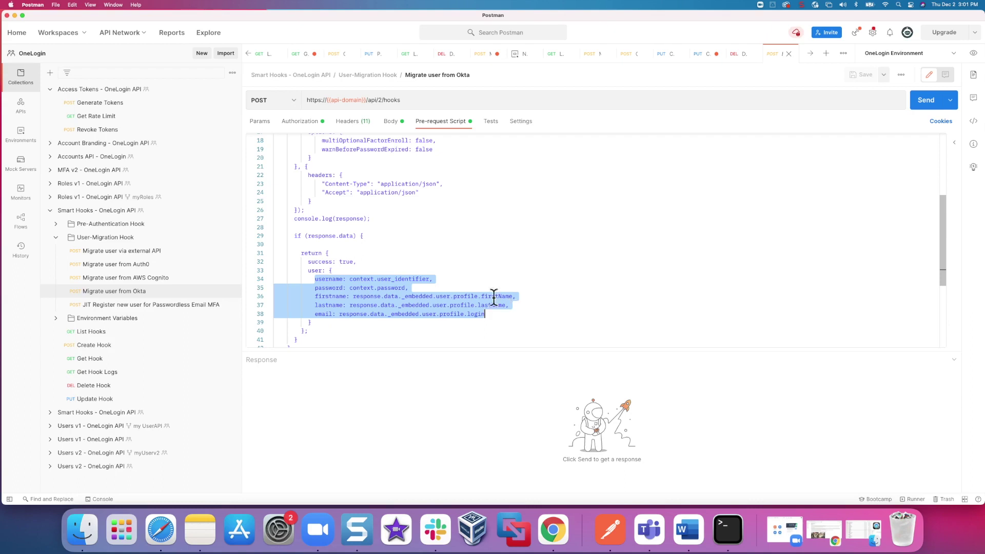
scroll(486, 275, up, 6)
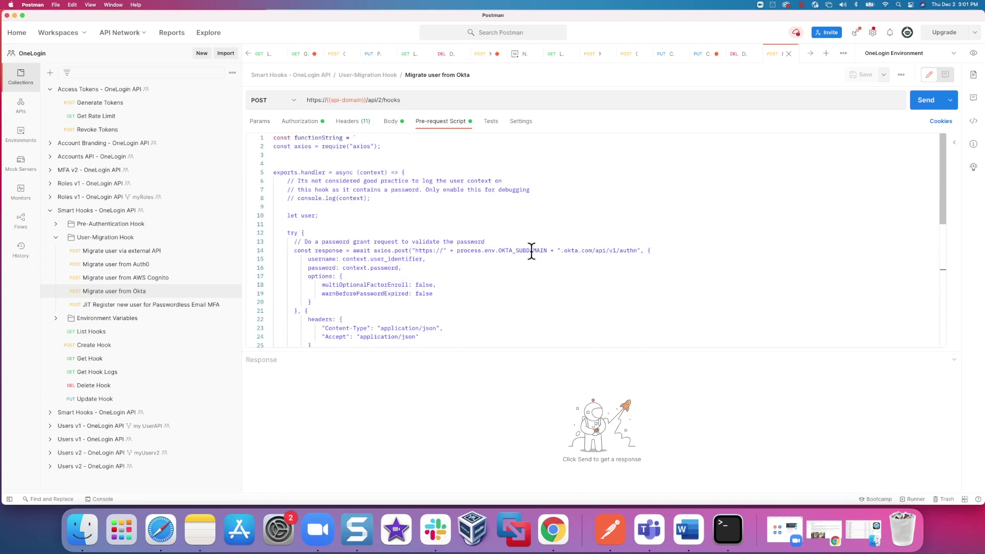
- Highlight OKTA_SUBDOMAIN in line 14 of the Okta migration script's authentication URL
drag(547, 252, 498, 250)
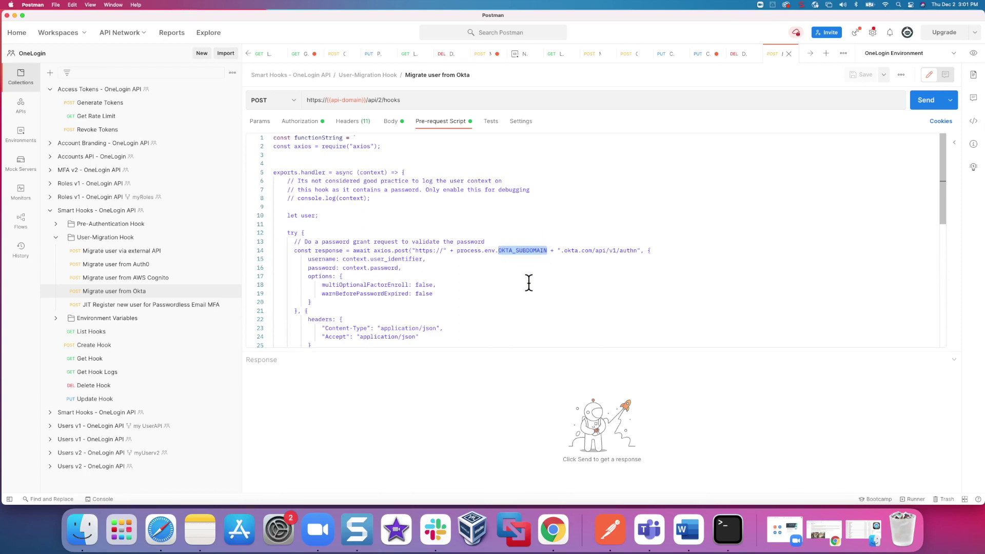